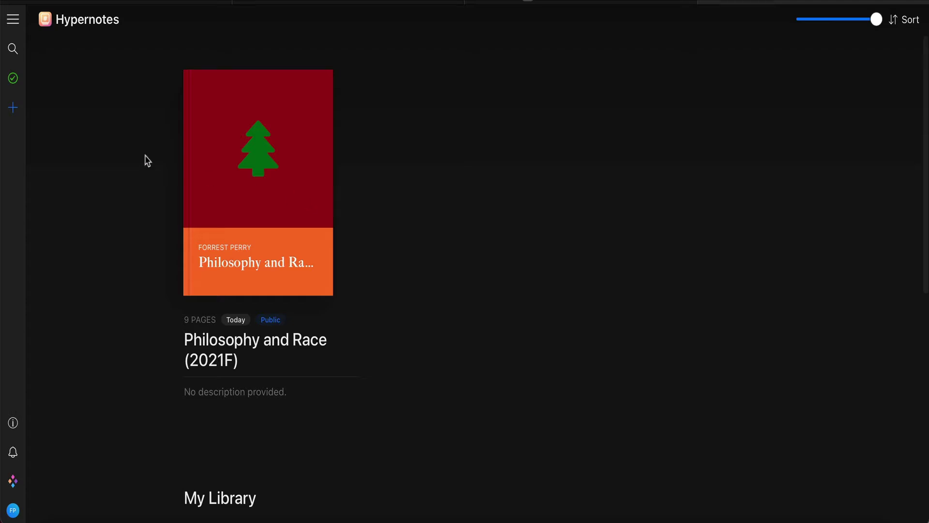
Step: Start a new notebook, abandon it, and scroll down to open the Hypernotes Tutorial notebook
{"action": "left_click", "coordinate": [13, 108]}
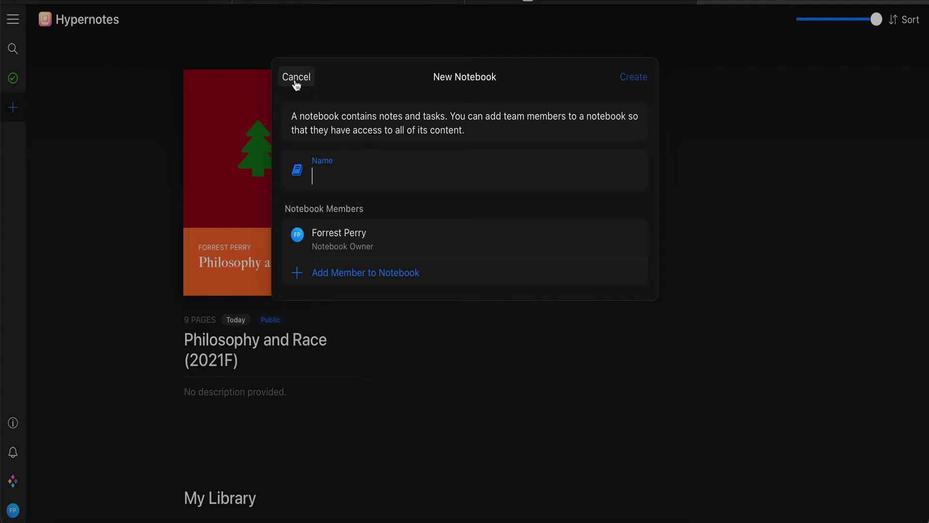
{"action": "left_click", "coordinate": [296, 77]}
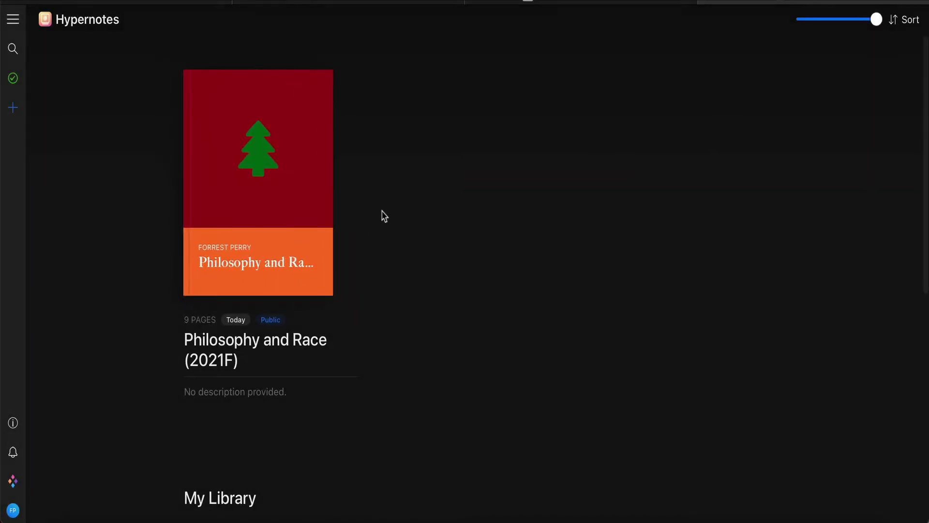
{"action": "scroll", "coordinate": [382, 214], "scroll_direction": "down", "scroll_amount": 2}
{"action": "scroll", "coordinate": [384, 215], "scroll_direction": "down", "scroll_amount": 5}
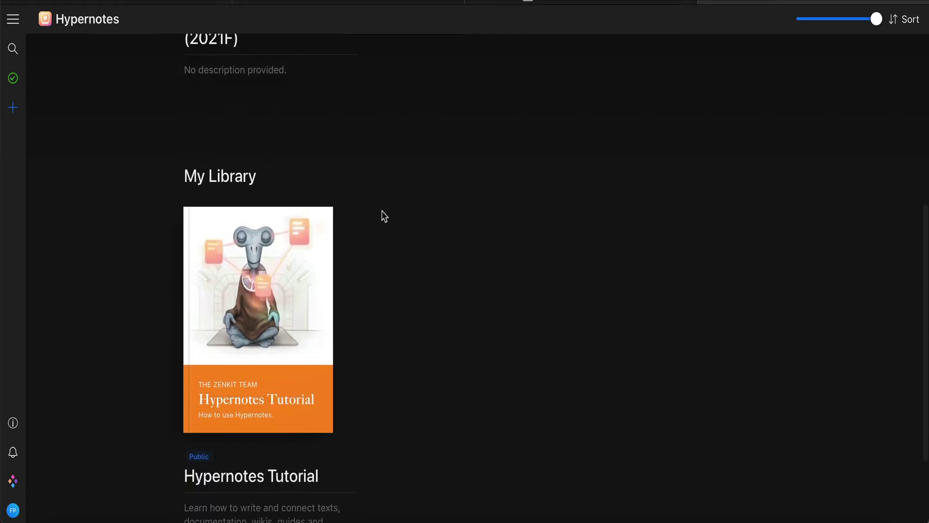
{"action": "scroll", "coordinate": [383, 215], "scroll_direction": "down", "scroll_amount": 2}
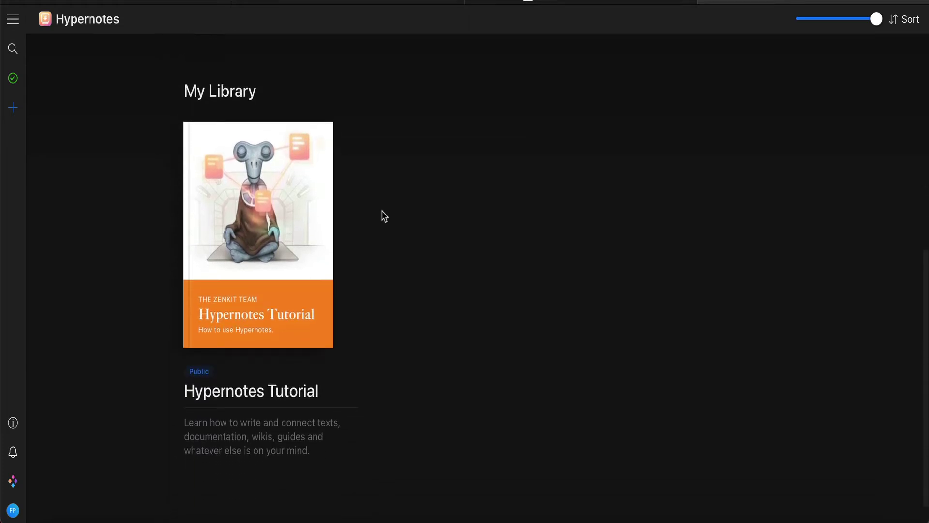
{"action": "left_click", "coordinate": [287, 250]}
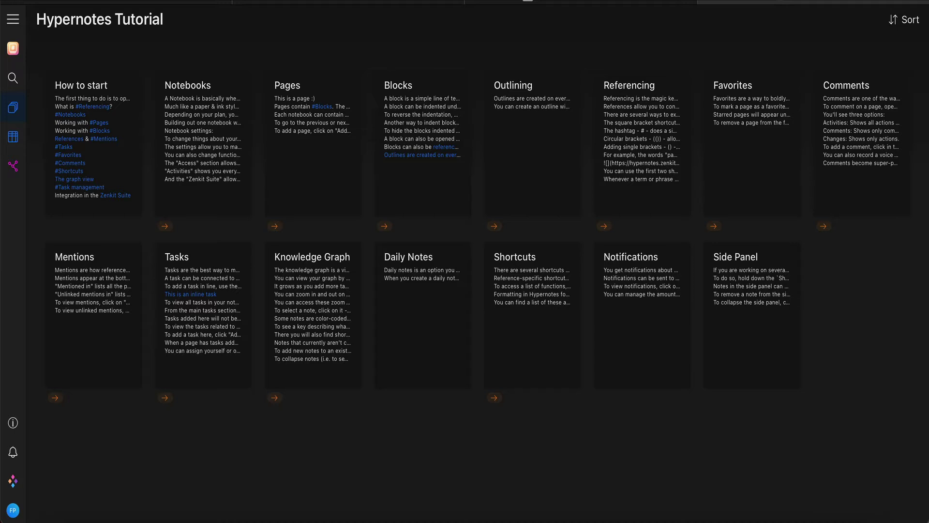
Step: Open the Philosophy and Race (2021F) notebook and reach its settings from the navigation drawer
{"action": "scroll", "coordinate": [172, 195], "scroll_direction": "up", "scroll_amount": 8}
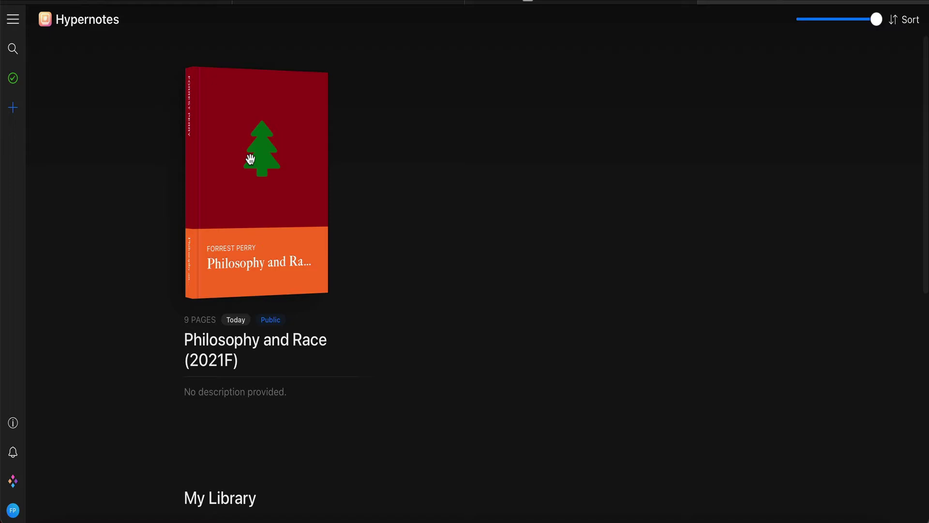
{"action": "left_click", "coordinate": [274, 139]}
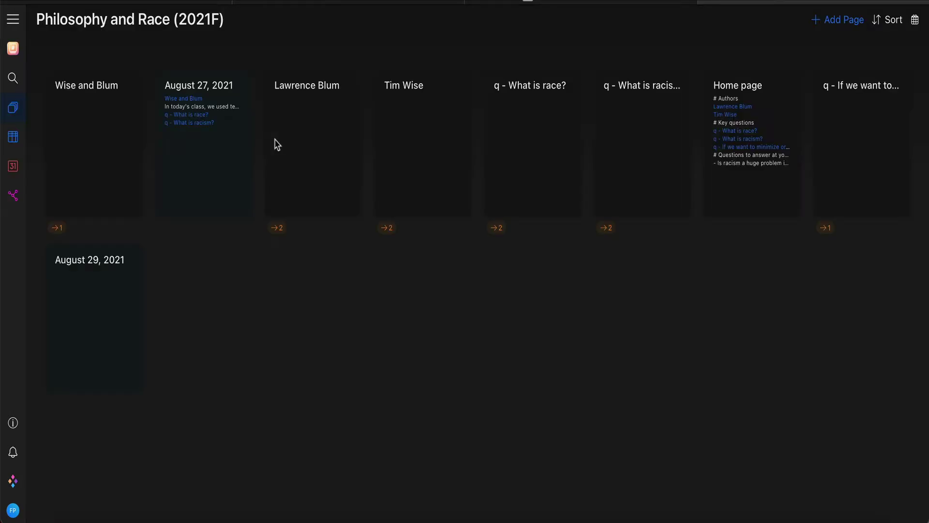
{"action": "left_click", "coordinate": [13, 20]}
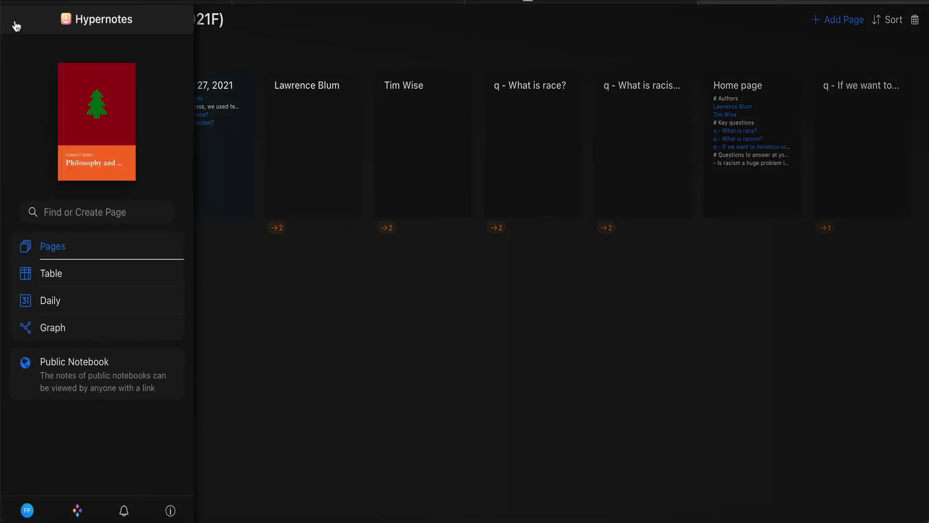
{"action": "left_click", "coordinate": [97, 119]}
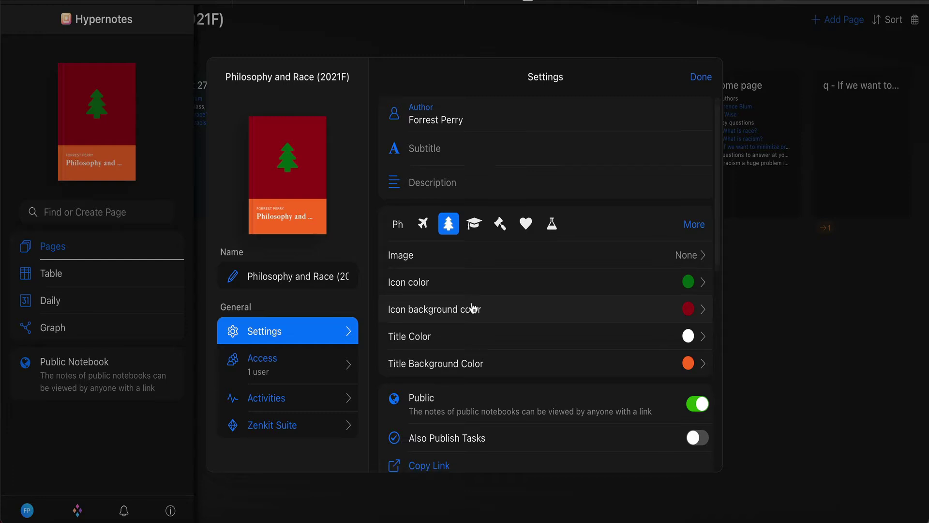
Step: Change the notebook's cover icon to the graduation cap, then to the hammer
{"action": "scroll", "coordinate": [473, 308], "scroll_direction": "down", "scroll_amount": 2}
{"action": "scroll", "coordinate": [473, 308], "scroll_direction": "up", "scroll_amount": 2}
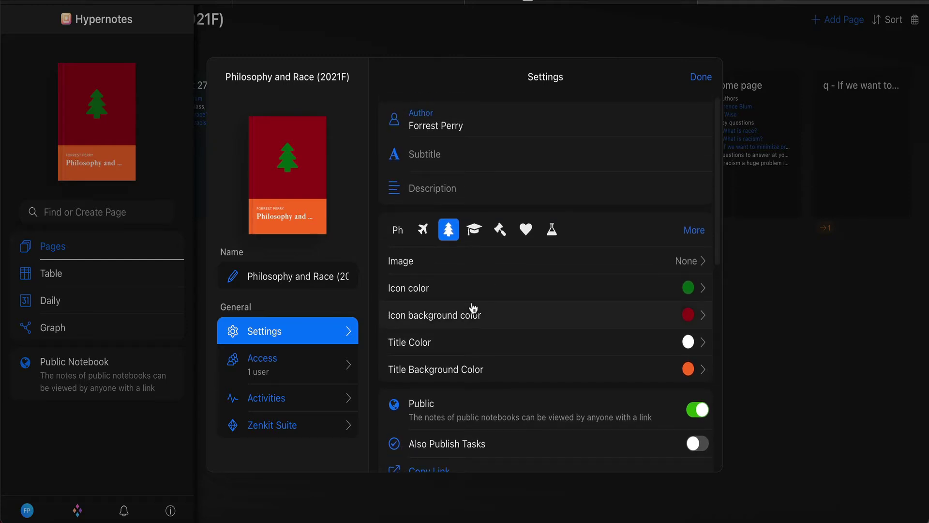
{"action": "left_click", "coordinate": [476, 232]}
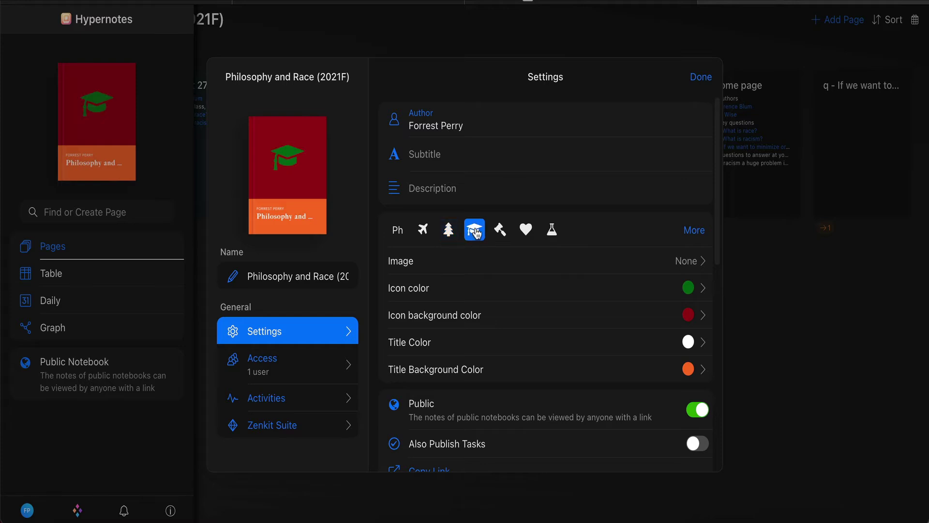
{"action": "left_click", "coordinate": [501, 234]}
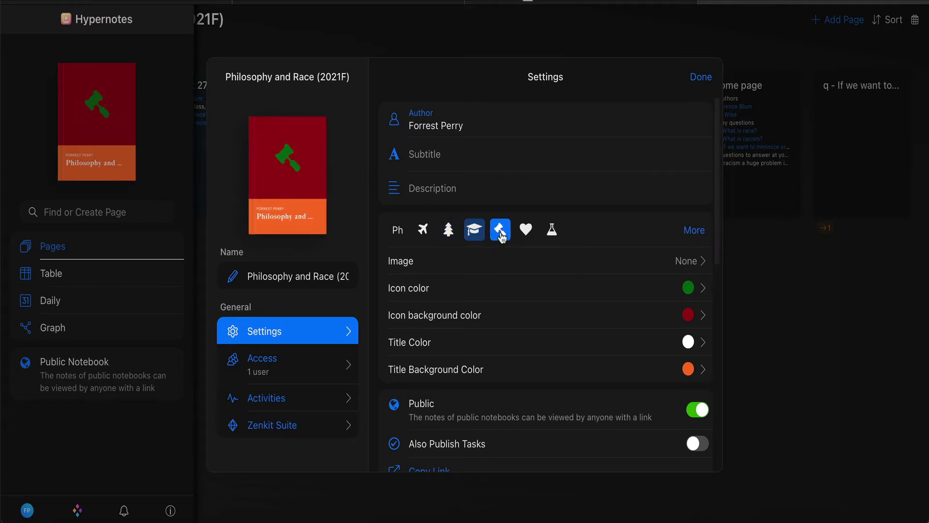
Step: Browse the full Custom Icon catalogue, loading two more batches, then return to Settings
{"action": "left_click", "coordinate": [693, 232]}
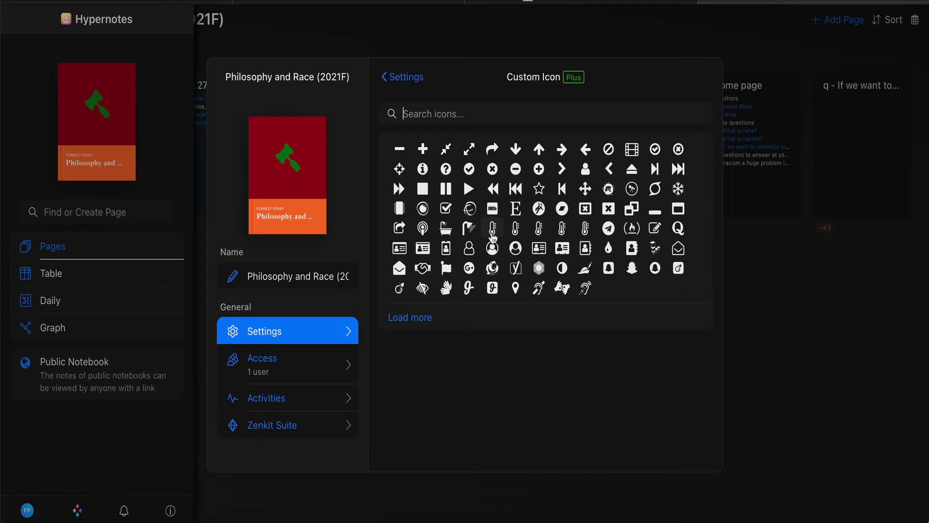
{"action": "left_click", "coordinate": [426, 319]}
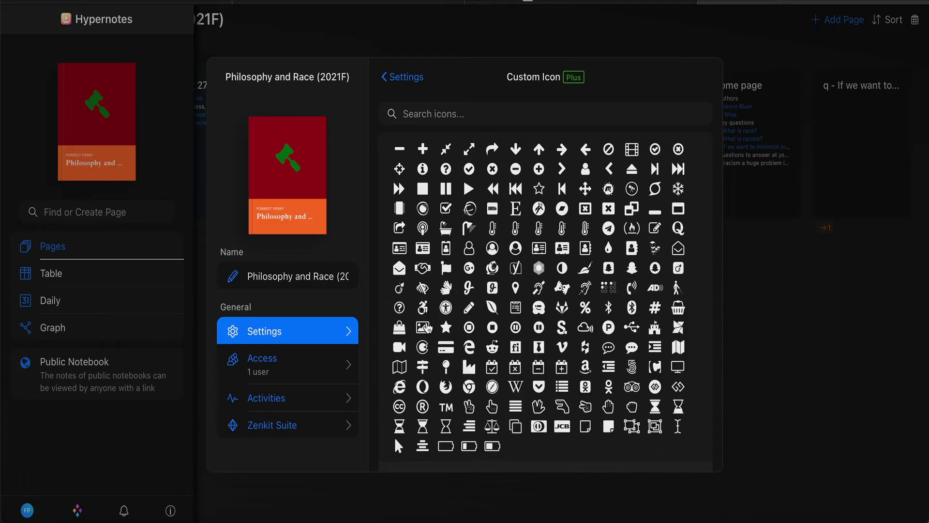
{"action": "scroll", "coordinate": [429, 328], "scroll_direction": "down", "scroll_amount": 1}
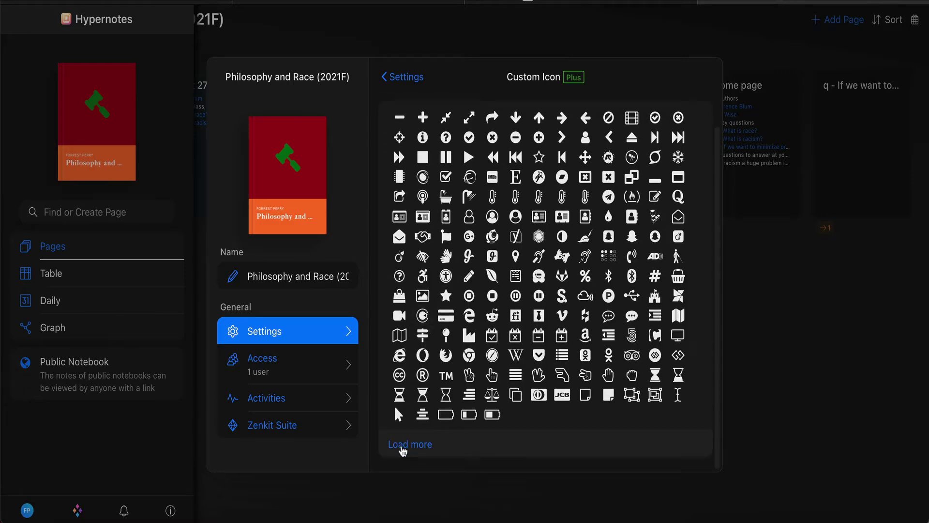
{"action": "left_click", "coordinate": [400, 444]}
{"action": "scroll", "coordinate": [430, 379], "scroll_direction": "down", "scroll_amount": 5}
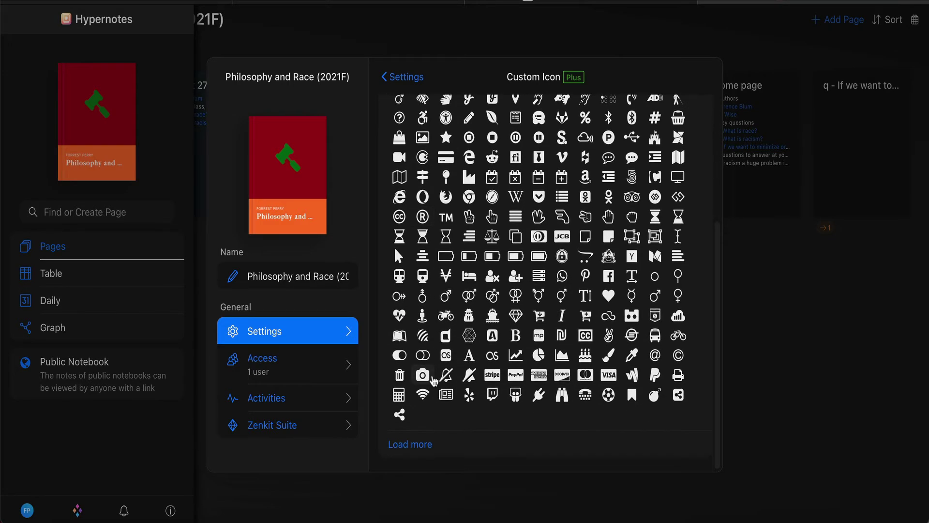
{"action": "scroll", "coordinate": [433, 382], "scroll_direction": "up", "scroll_amount": 6}
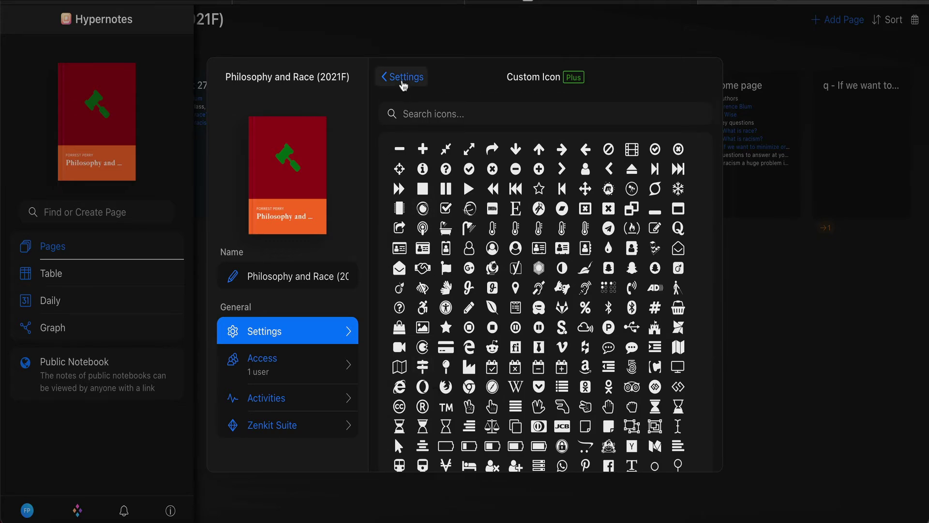
{"action": "left_click", "coordinate": [403, 79]}
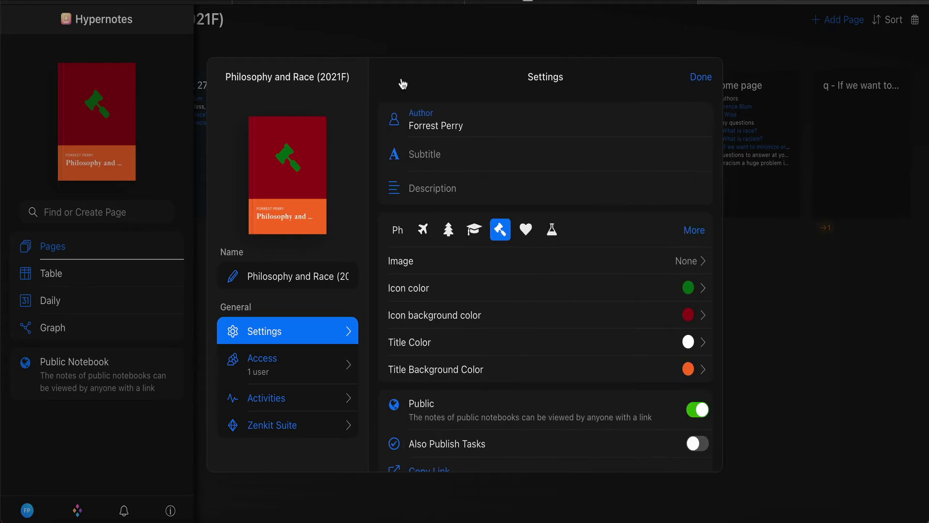
Step: Restore the green tree cover icon and look at the cover image options, including Drawing
{"action": "left_click", "coordinate": [448, 234]}
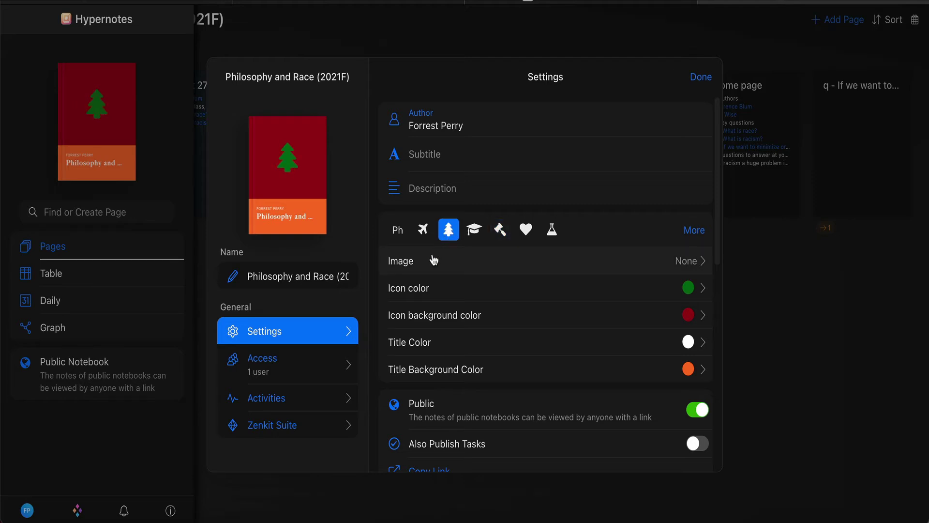
{"action": "left_click", "coordinate": [454, 266]}
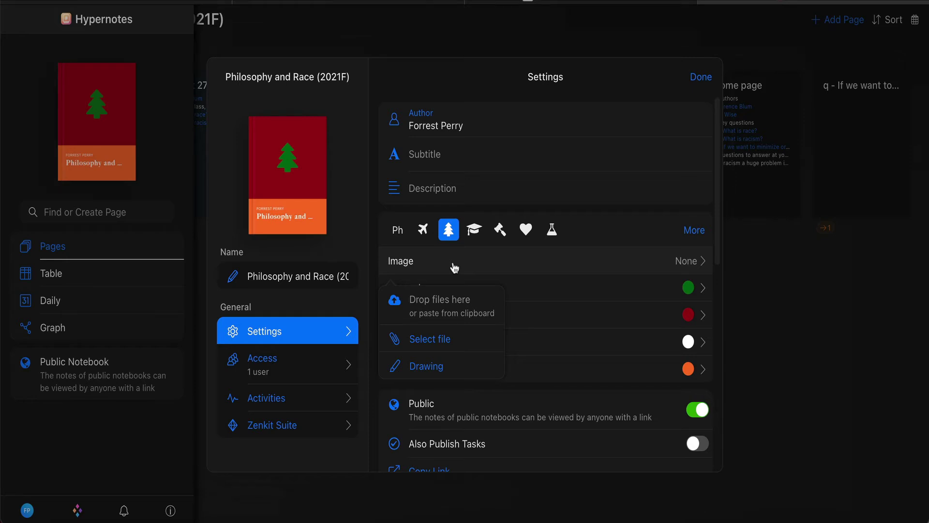
{"action": "left_click", "coordinate": [618, 188]}
{"action": "left_click", "coordinate": [483, 272]}
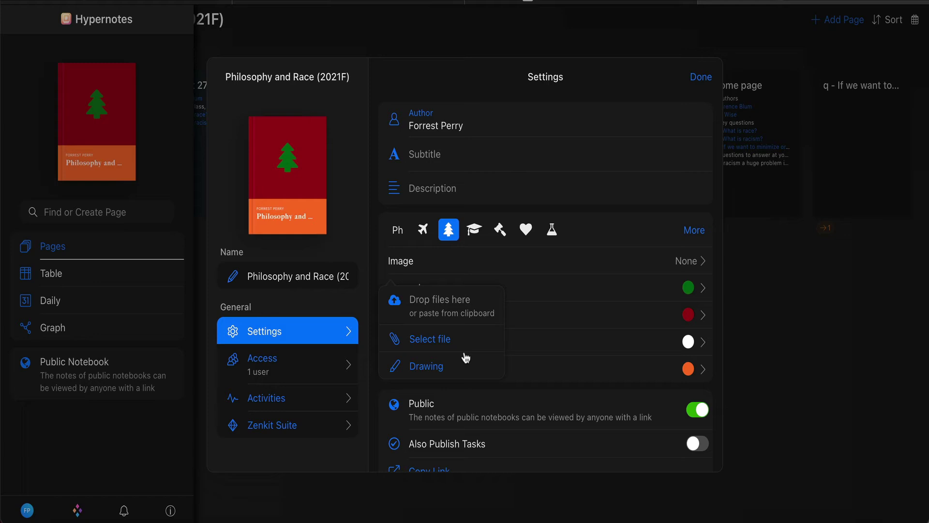
{"action": "left_click", "coordinate": [418, 369]}
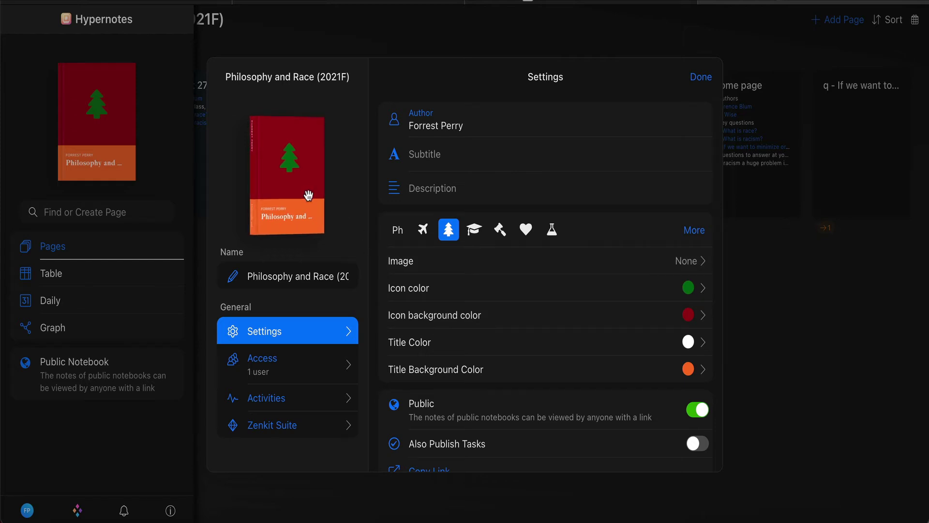
{"action": "scroll", "coordinate": [476, 328], "scroll_direction": "down", "scroll_amount": 5}
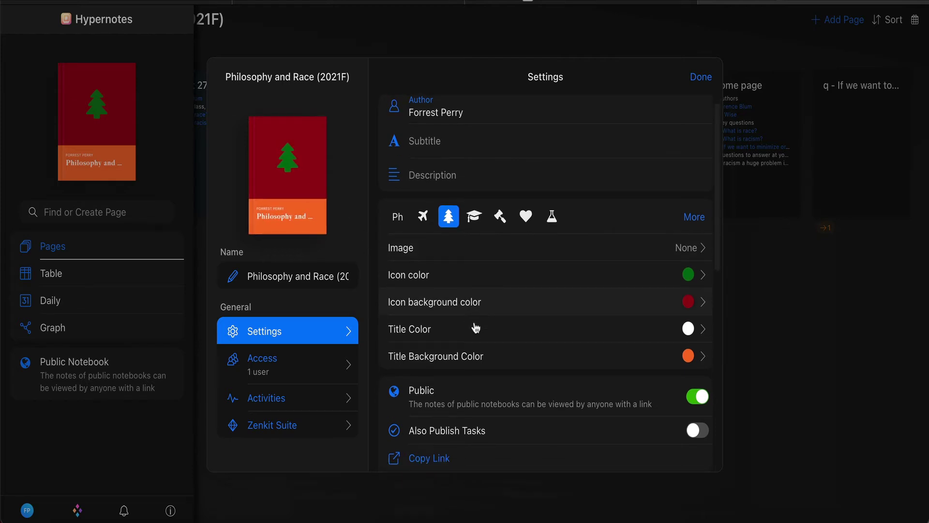
{"action": "scroll", "coordinate": [476, 328], "scroll_direction": "down", "scroll_amount": 2}
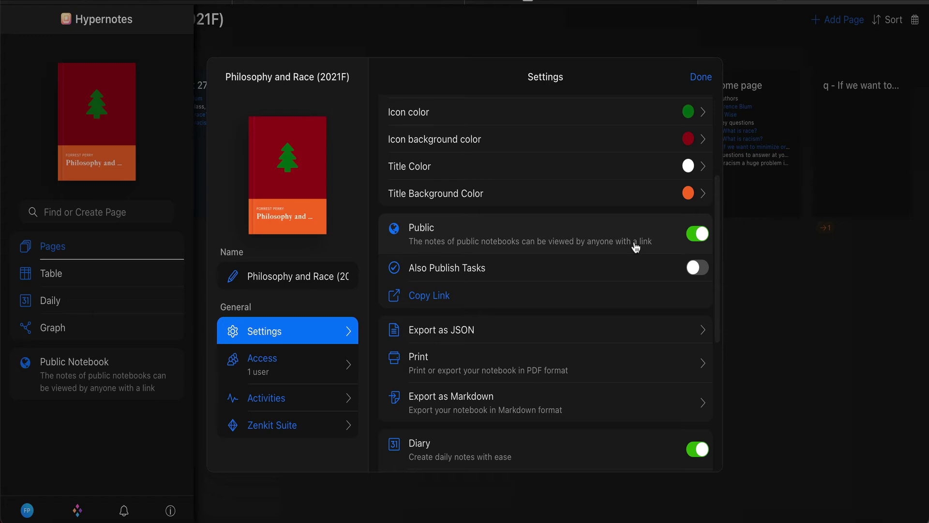
{"action": "scroll", "coordinate": [570, 337], "scroll_direction": "down", "scroll_amount": 3}
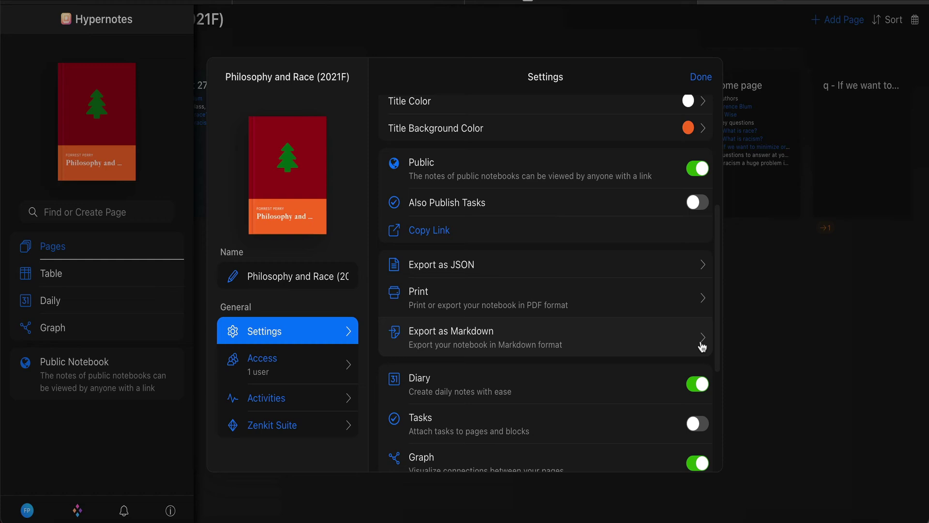
{"action": "scroll", "coordinate": [622, 378], "scroll_direction": "down", "scroll_amount": 3}
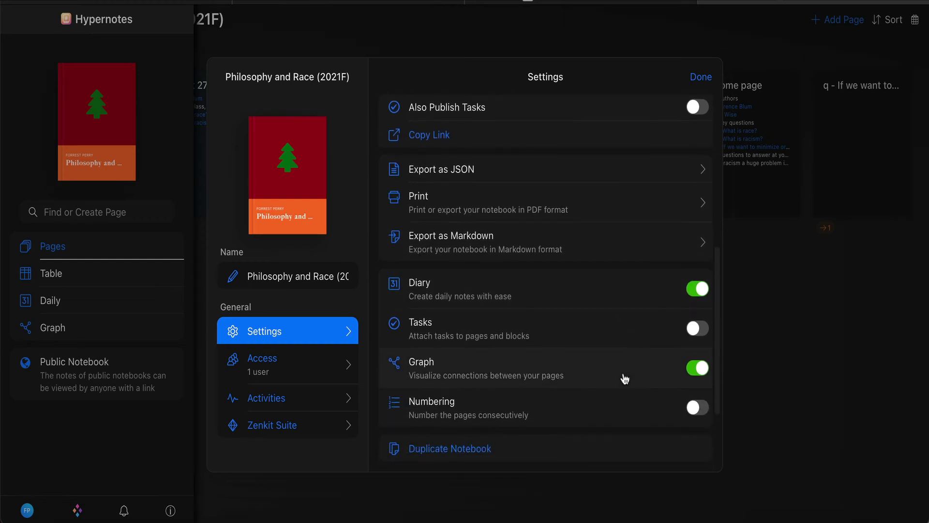
{"action": "scroll", "coordinate": [624, 379], "scroll_direction": "down", "scroll_amount": 1}
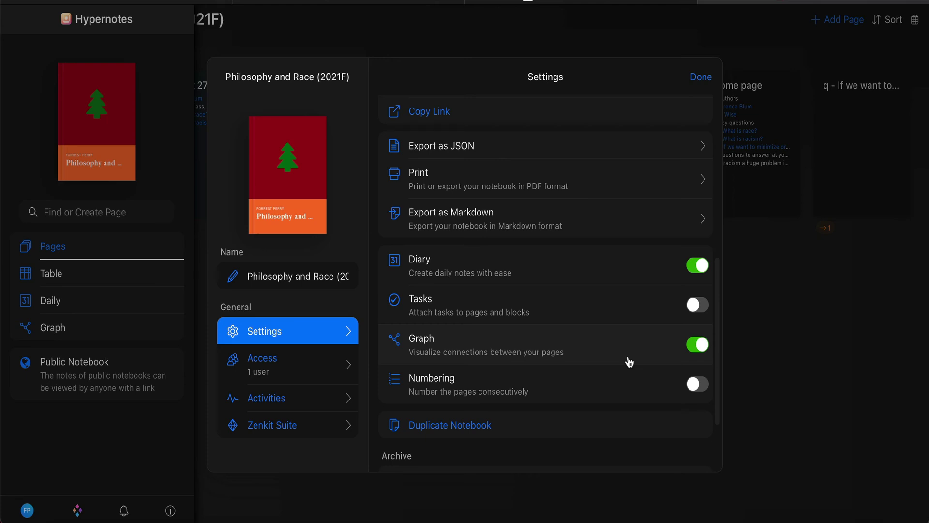
{"action": "scroll", "coordinate": [629, 362], "scroll_direction": "down", "scroll_amount": 4}
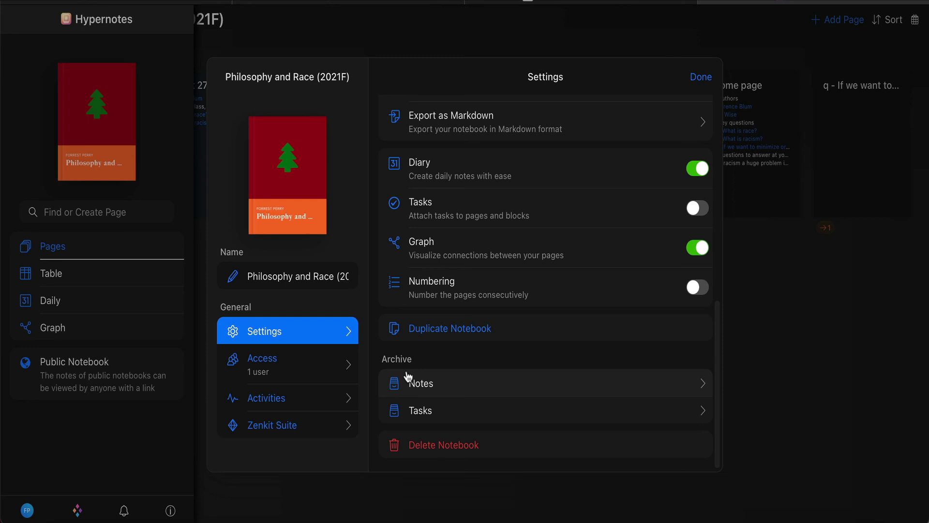
{"action": "left_click", "coordinate": [444, 390]}
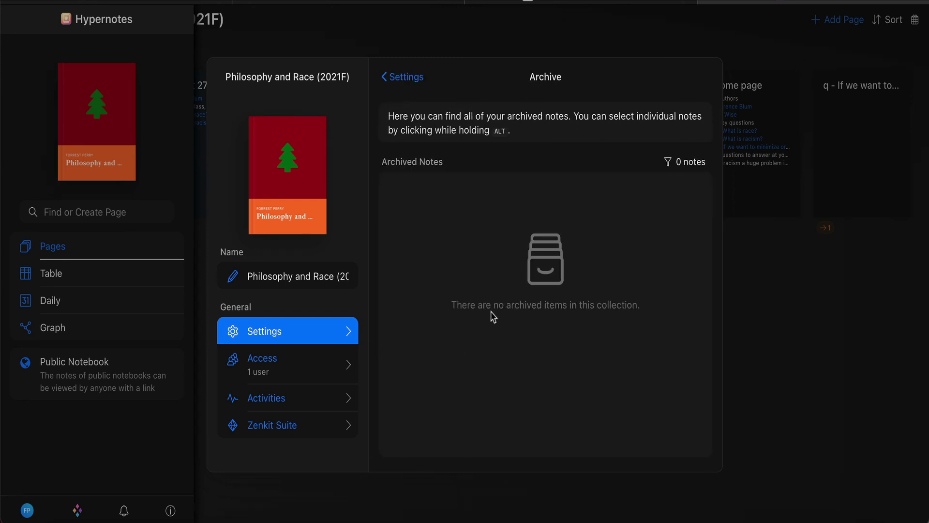
{"action": "left_click", "coordinate": [409, 77]}
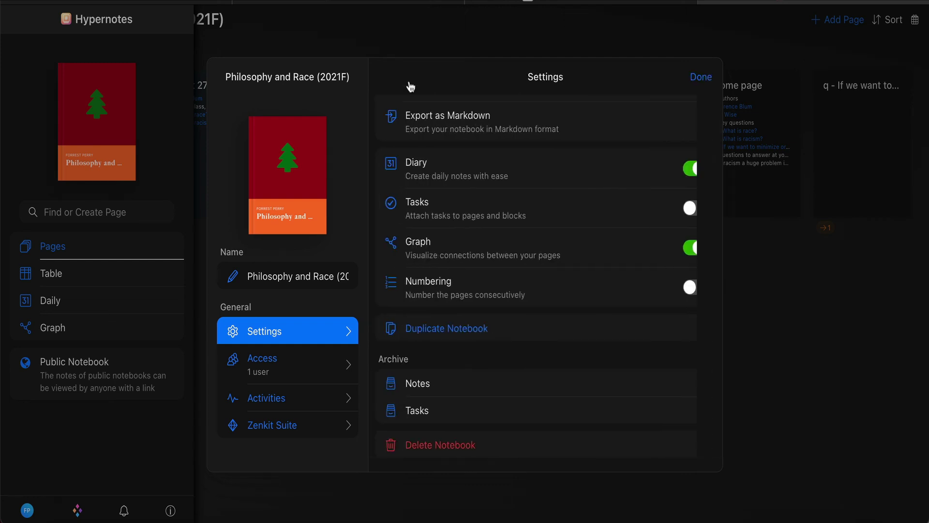